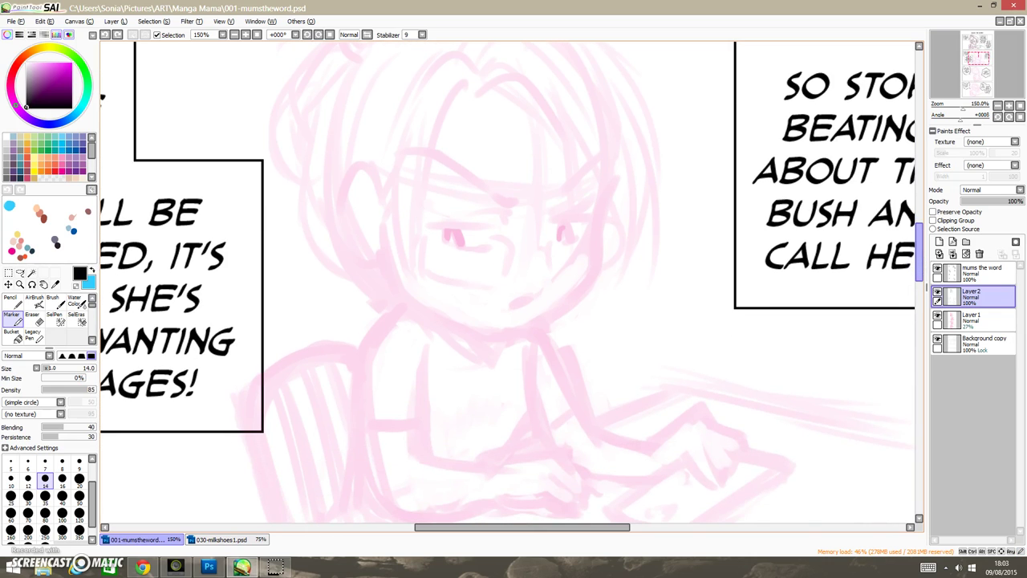
Set the opacity of the pink sketch layer, Layer1, to 29%.
left_click(973, 320)
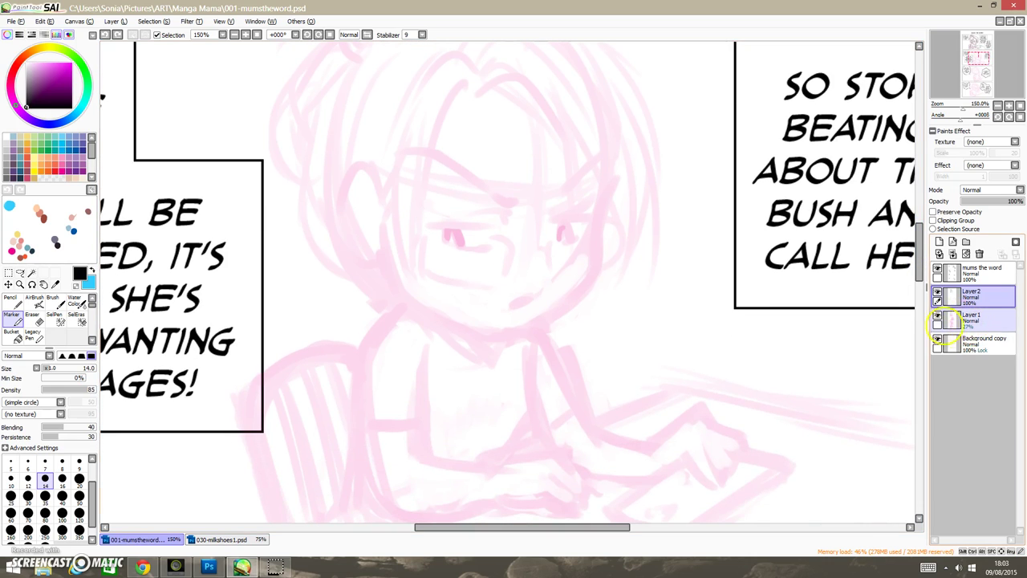
left_click(975, 324)
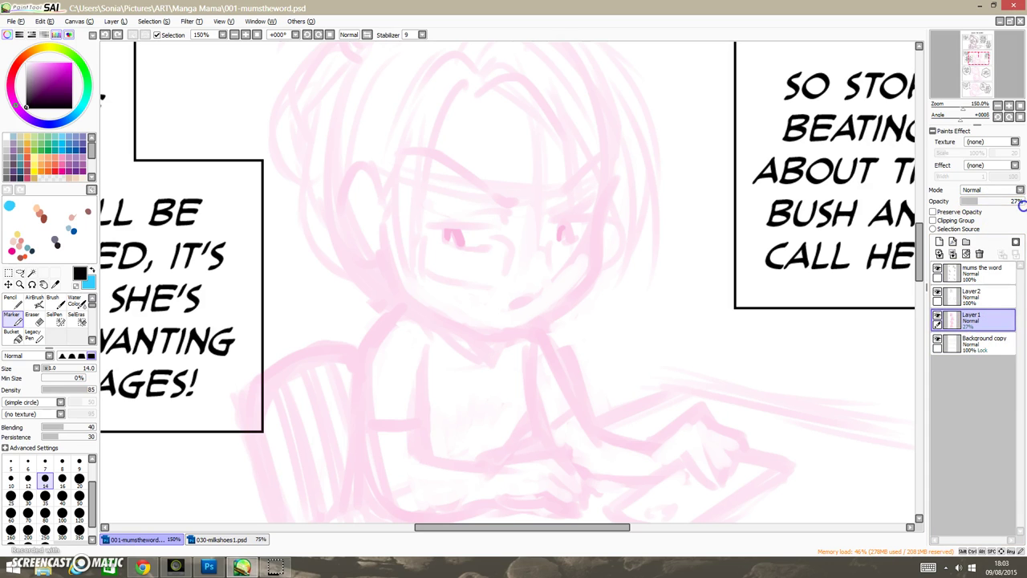
mouse_move(977, 202)
left_mouse_down()
mouse_move(1024, 202)
mouse_move(981, 211)
left_mouse_up()
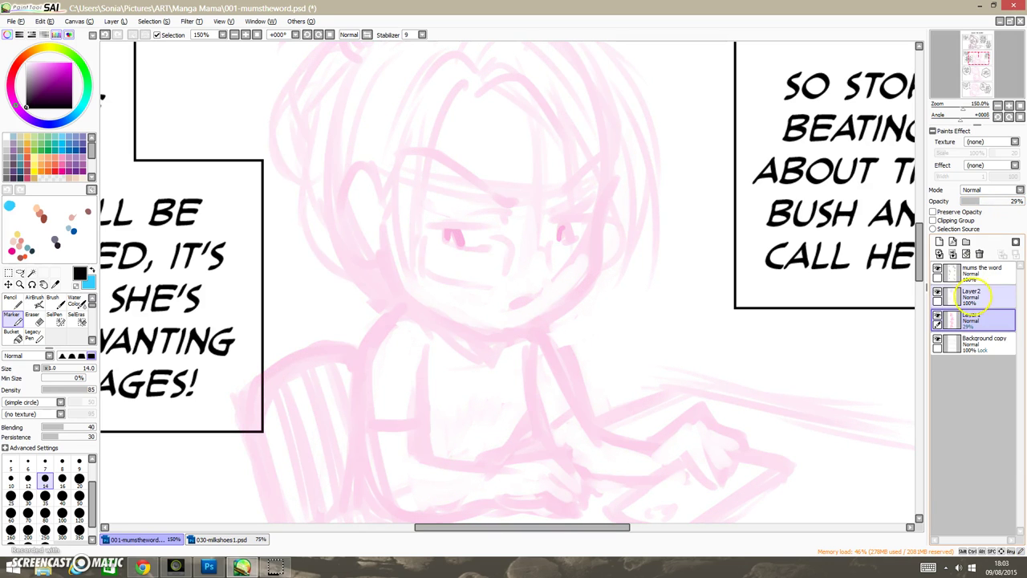
On Layer2, ink the second-panel woman's angry eyebrows, frown creases, eyelids and pupils over the pink sketch with the Marker.
left_click(980, 297)
scroll(913, 241, "up", 5)
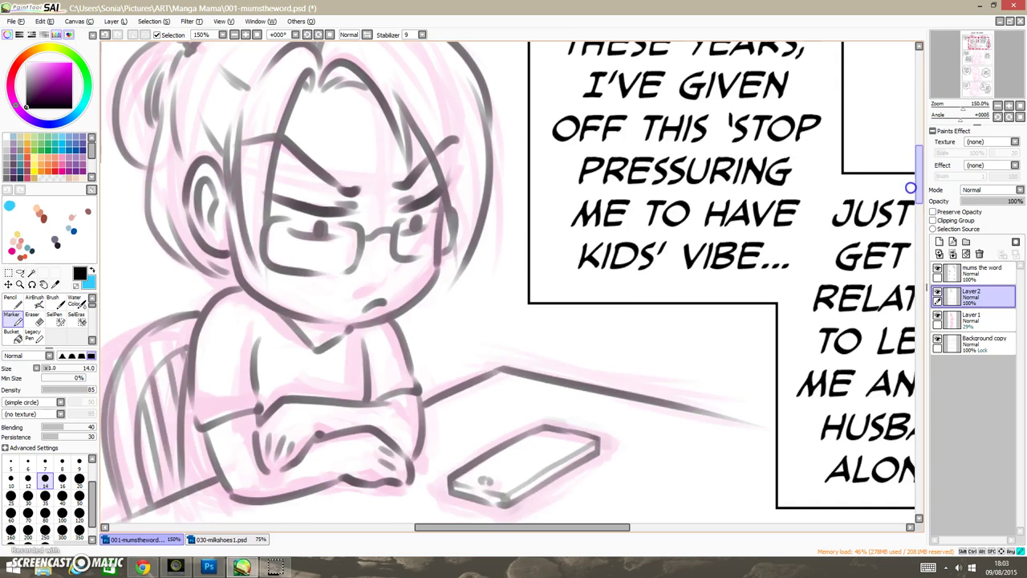
scroll(911, 188, "up", 2)
scroll(909, 180, "down", 10)
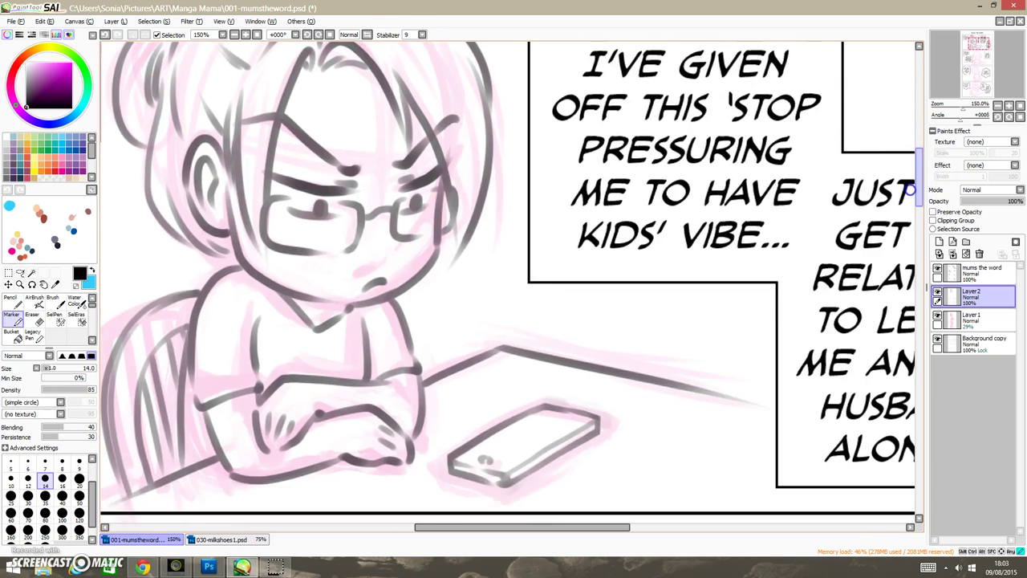
scroll(912, 252, "down", 4)
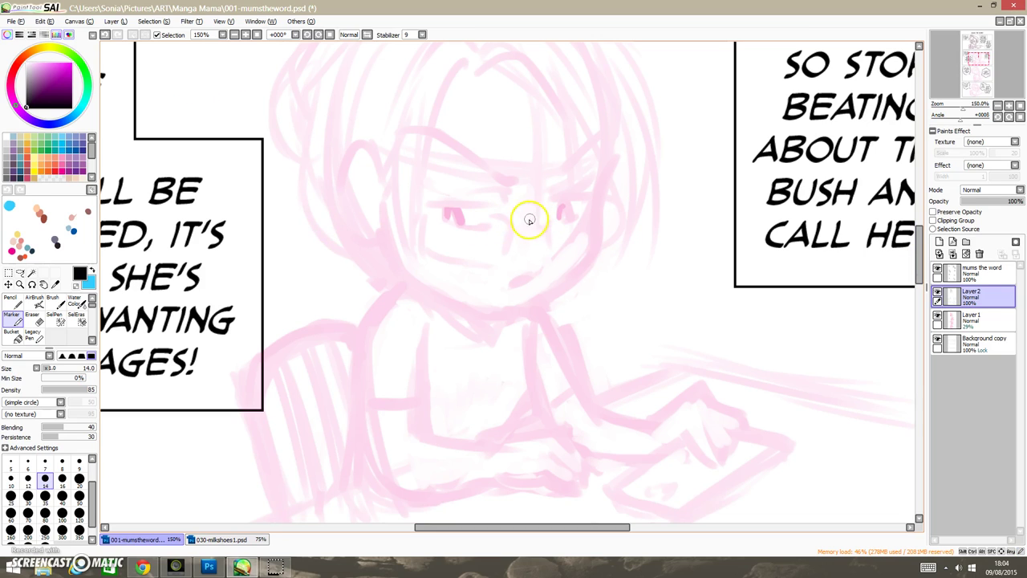
left_click_drag(564, 196, 615, 161)
left_click_drag(434, 206, 512, 207)
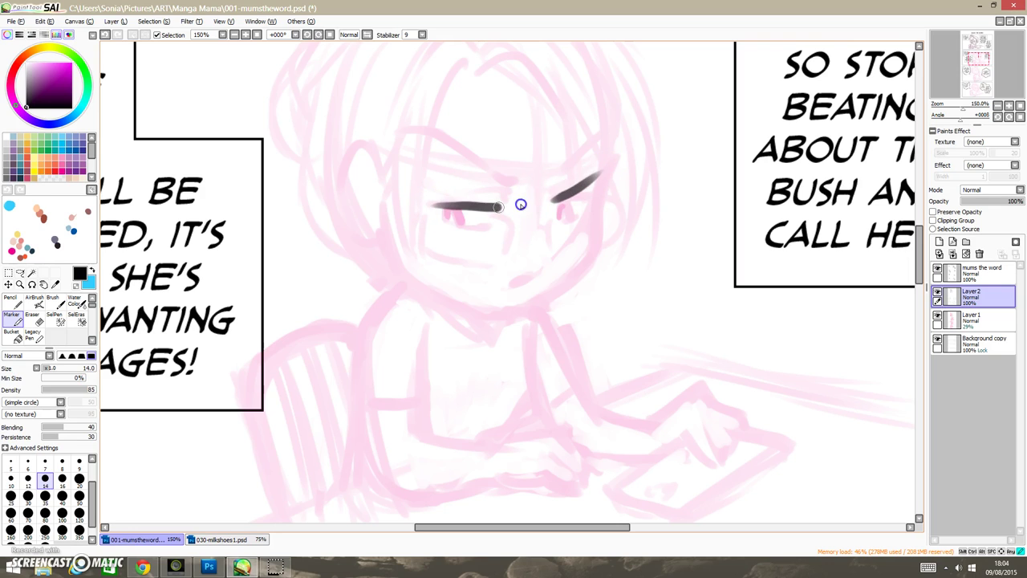
mouse_move(455, 226)
left_mouse_down()
mouse_move(495, 230)
mouse_move(524, 213)
mouse_move(564, 222)
left_mouse_up()
mouse_move(474, 195)
left_mouse_down()
mouse_move(520, 194)
mouse_move(511, 195)
mouse_move(519, 203)
mouse_move(580, 175)
left_mouse_up()
mouse_move(395, 132)
left_mouse_down()
mouse_move(433, 130)
mouse_move(506, 182)
mouse_move(589, 157)
mouse_move(560, 172)
mouse_move(552, 175)
mouse_move(605, 129)
left_mouse_up()
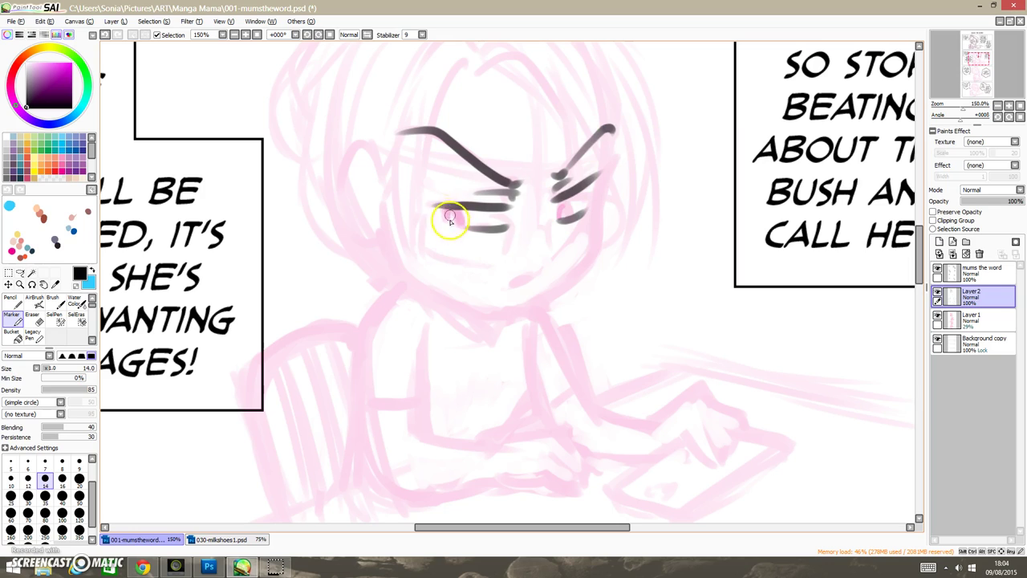
left_click_drag(448, 209, 462, 226)
left_click_drag(560, 213, 570, 218)
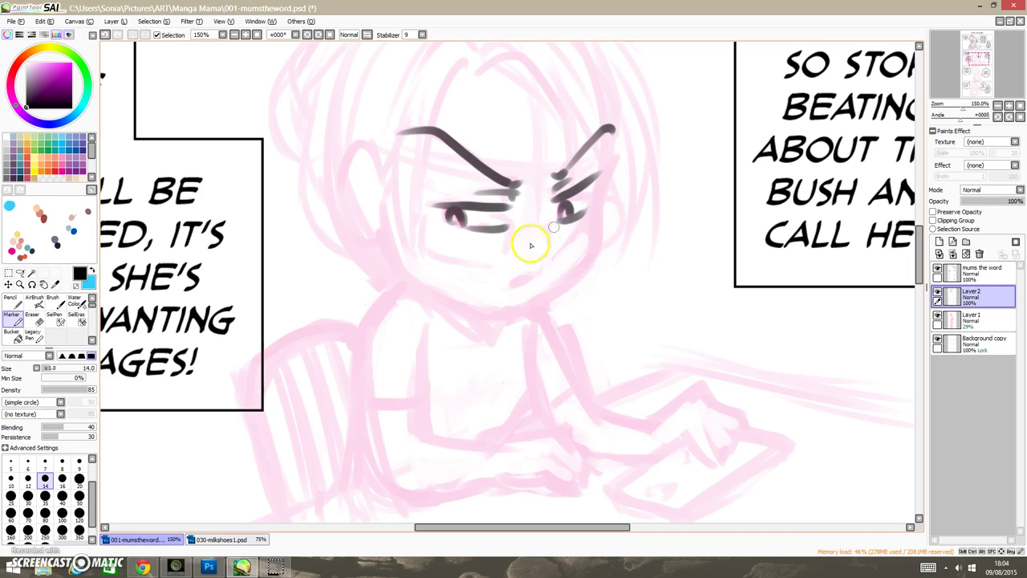
Ink the rounded rectangular glasses around both eyes, including the bridge over the nose.
left_click_drag(439, 213, 437, 214)
mouse_move(423, 249)
left_mouse_down()
mouse_move(495, 262)
mouse_move(504, 238)
mouse_move(483, 218)
mouse_move(513, 222)
mouse_move(513, 256)
mouse_move(499, 266)
mouse_move(552, 217)
left_mouse_up()
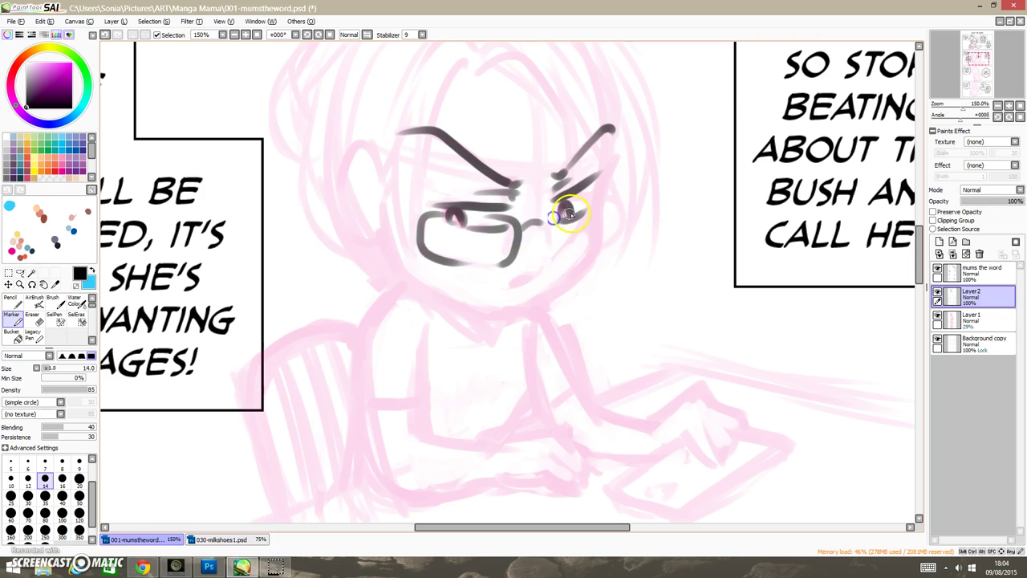
left_click_drag(554, 252, 587, 241)
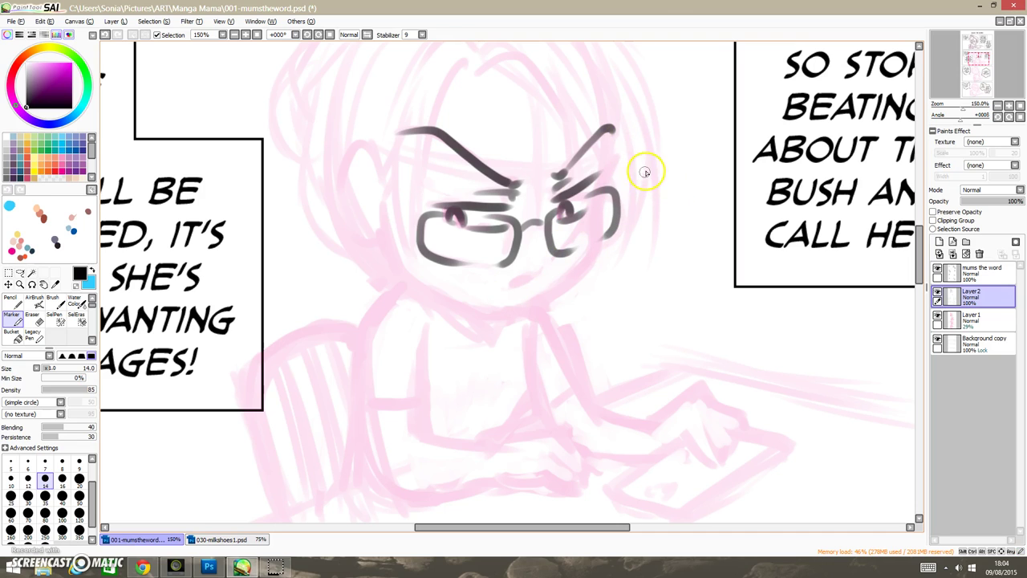
Ink the woman's cheek and jaw outline, her small frowning mouth, and the visible ear with its inner fold.
key("space")
left_click_drag(656, 162, 628, 223)
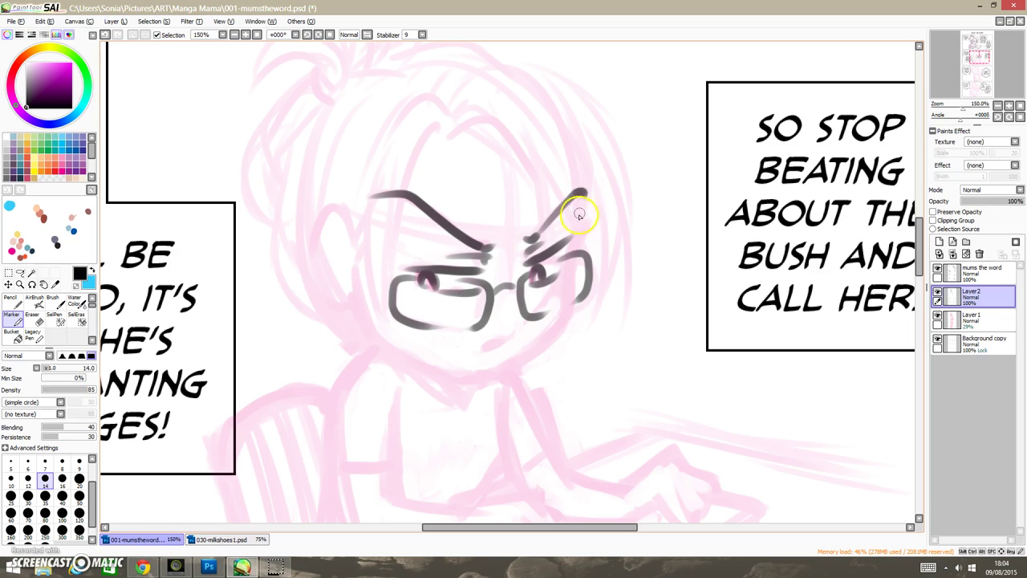
left_click_drag(583, 194, 567, 280)
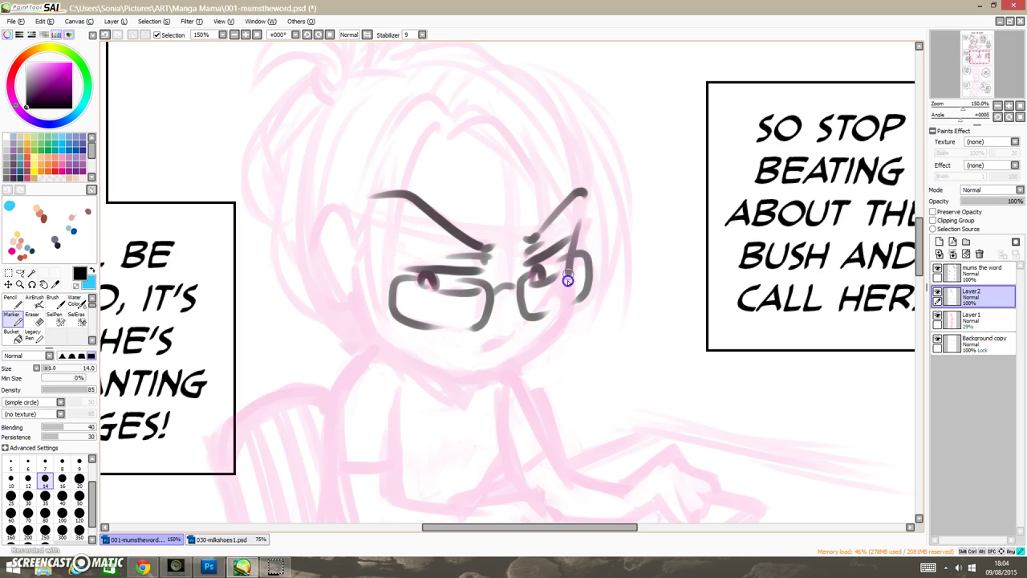
left_click_drag(545, 345, 498, 372)
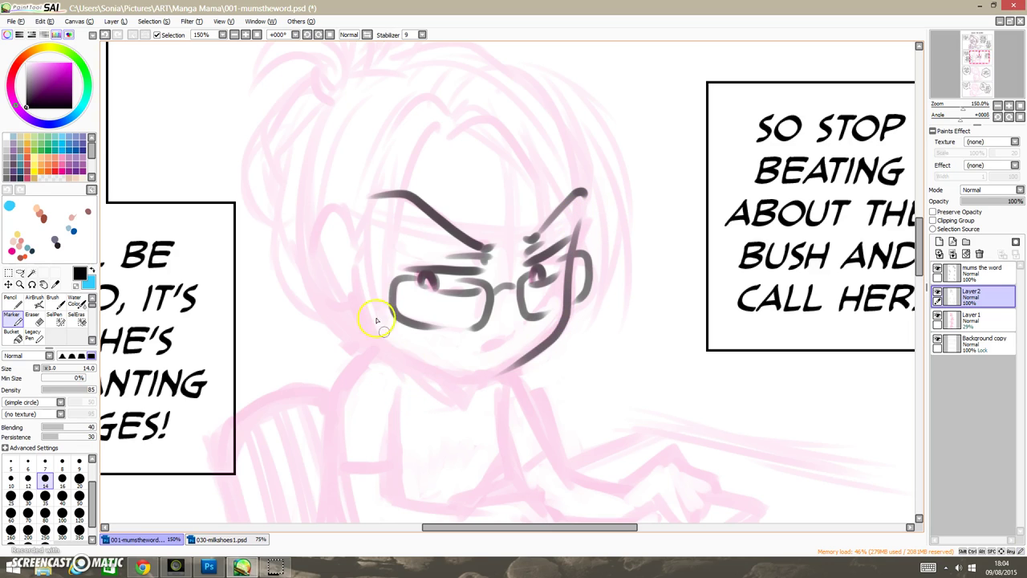
mouse_move(358, 289)
left_mouse_down()
mouse_move(366, 321)
mouse_move(480, 374)
left_mouse_up()
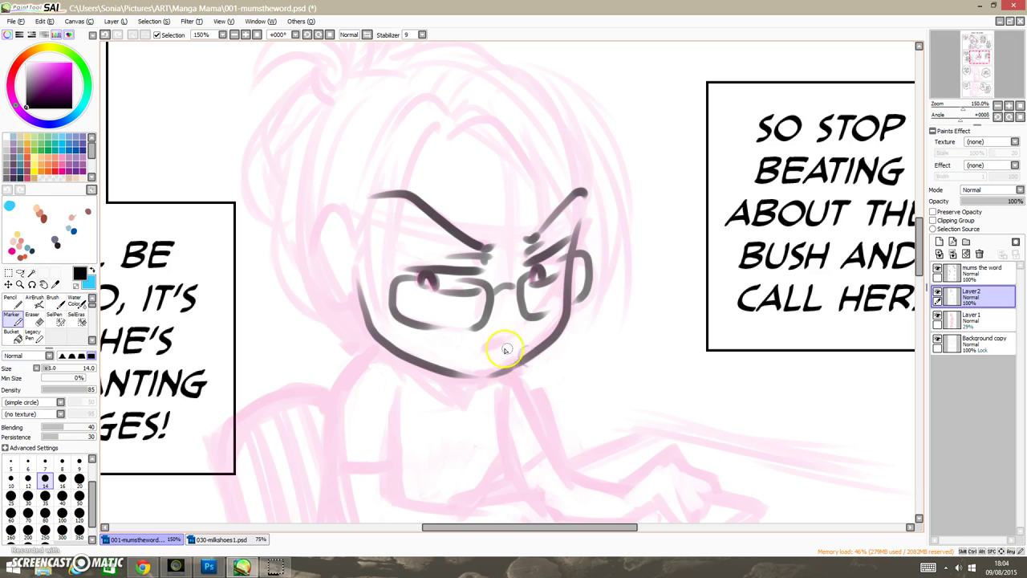
left_click_drag(511, 352, 515, 348)
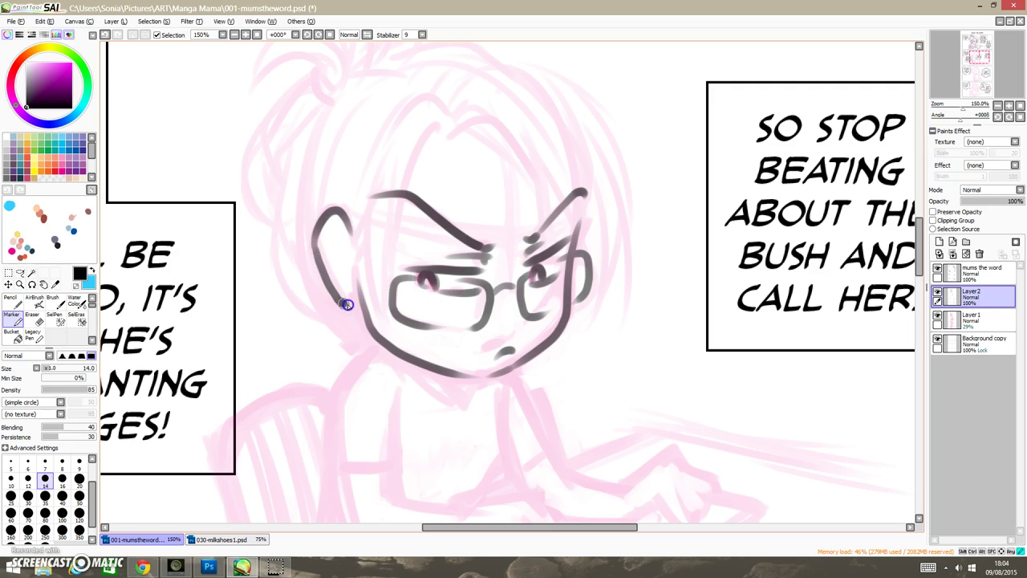
mouse_move(337, 225)
left_mouse_down()
mouse_move(345, 259)
mouse_move(335, 270)
left_mouse_up()
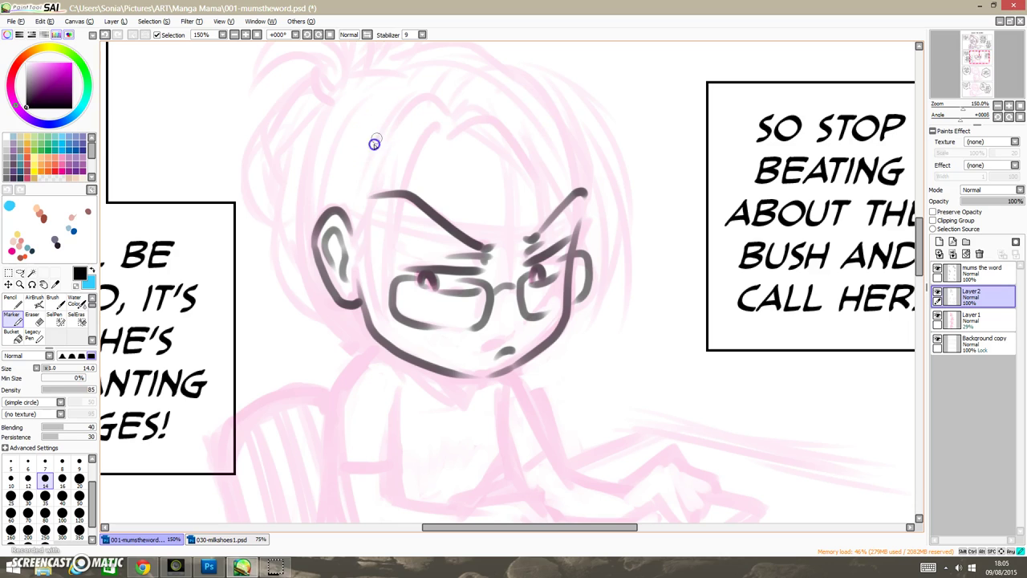
Ink the hair strands framing both sides of the face and the parting above the forehead.
mouse_move(374, 145)
left_mouse_down()
mouse_move(361, 208)
mouse_move(371, 279)
left_mouse_up()
left_click_drag(382, 159, 370, 223)
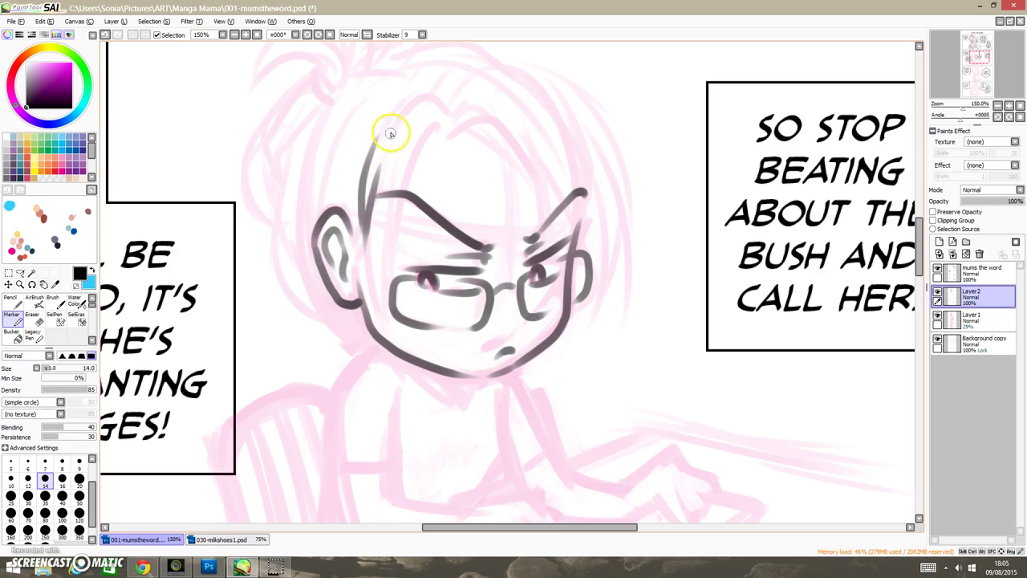
left_click_drag(391, 133, 375, 305)
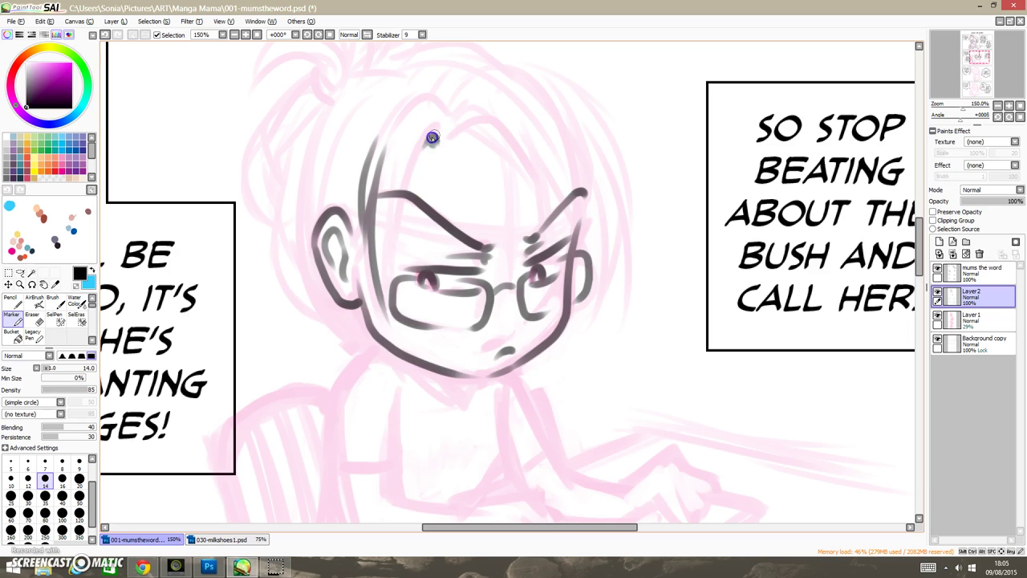
left_click_drag(433, 135, 396, 305)
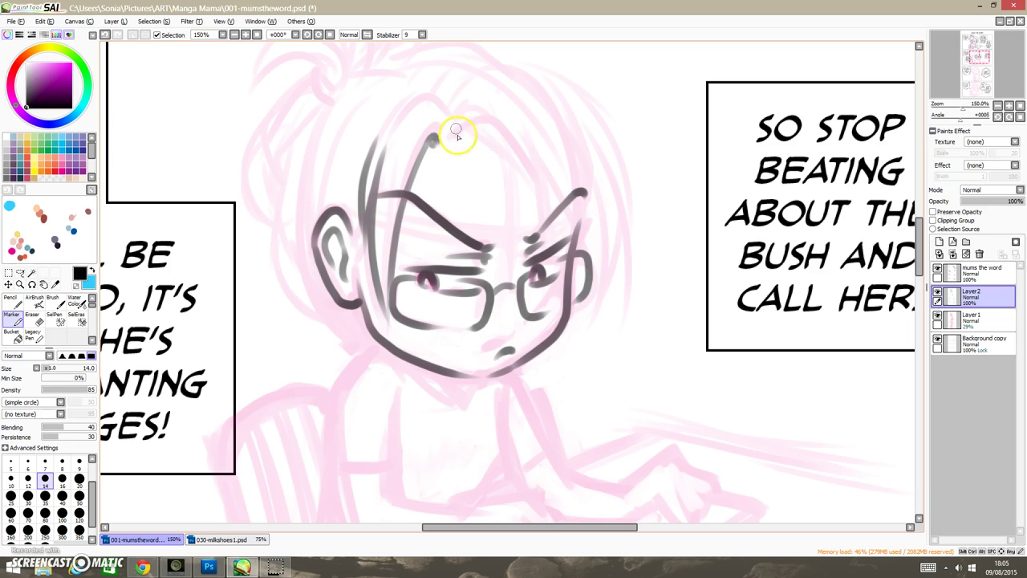
left_click_drag(475, 123, 564, 210)
mouse_move(554, 163)
left_mouse_down()
mouse_move(568, 279)
mouse_move(563, 190)
mouse_move(586, 303)
left_mouse_up()
mouse_move(609, 191)
left_mouse_down()
mouse_move(613, 227)
mouse_move(586, 337)
left_mouse_up()
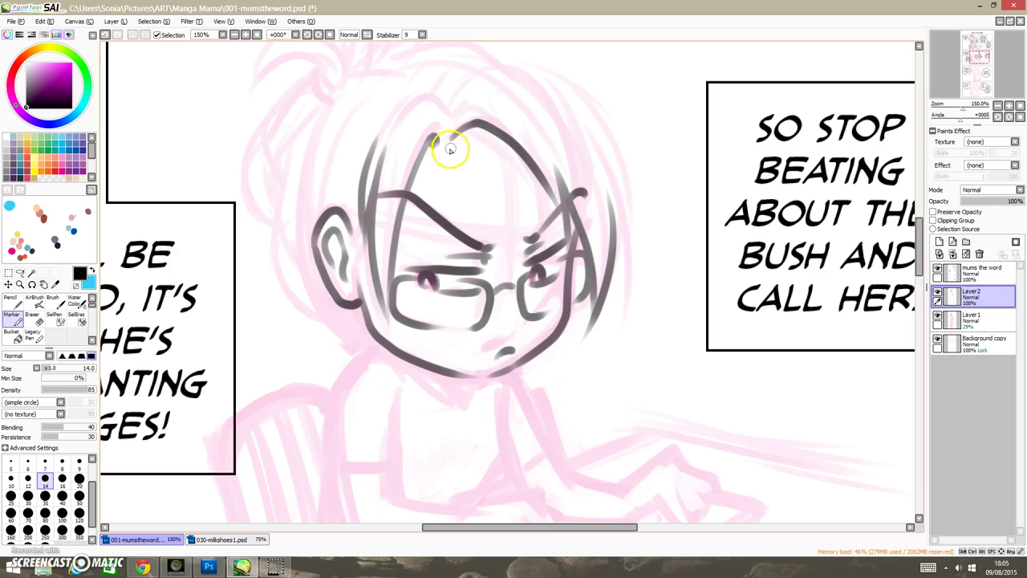
mouse_move(454, 145)
left_mouse_down()
mouse_move(502, 137)
mouse_move(416, 100)
mouse_move(461, 98)
left_mouse_up()
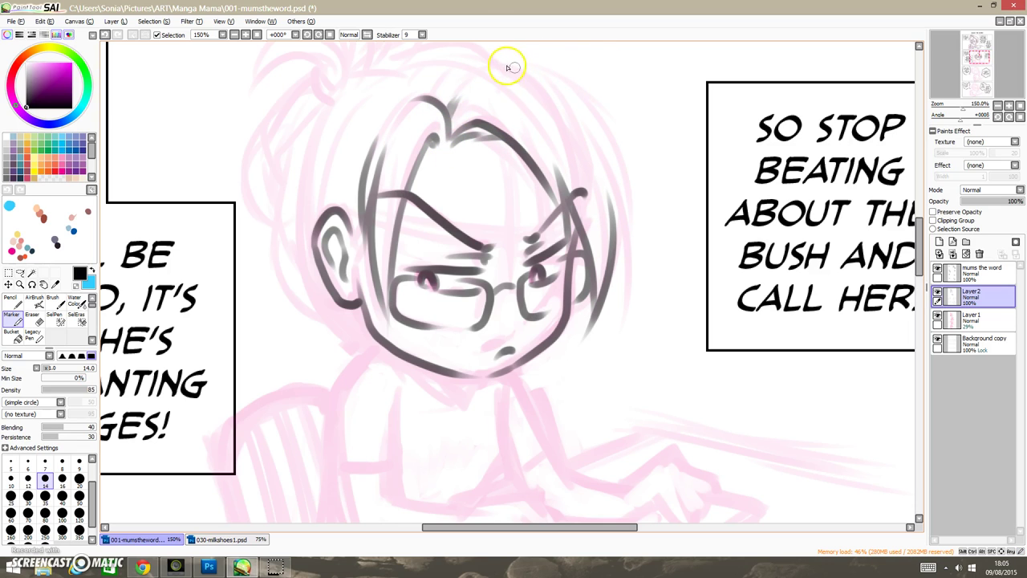
Ink the outer contour of the hair on both sides of the head, down behind the ear to the jaw.
mouse_move(509, 66)
left_mouse_down()
mouse_move(591, 109)
mouse_move(559, 351)
left_mouse_up()
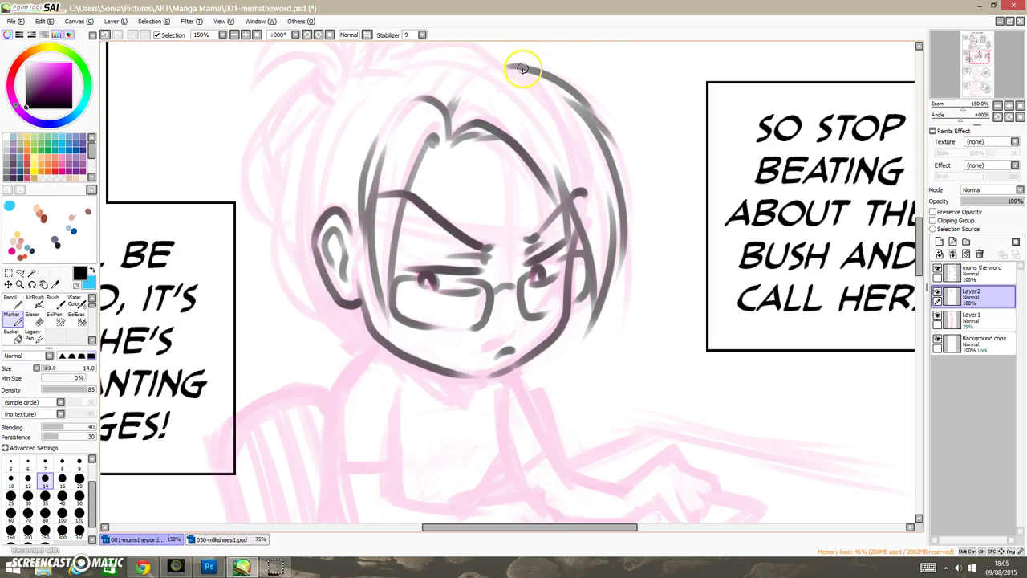
left_click_drag(522, 69, 461, 85)
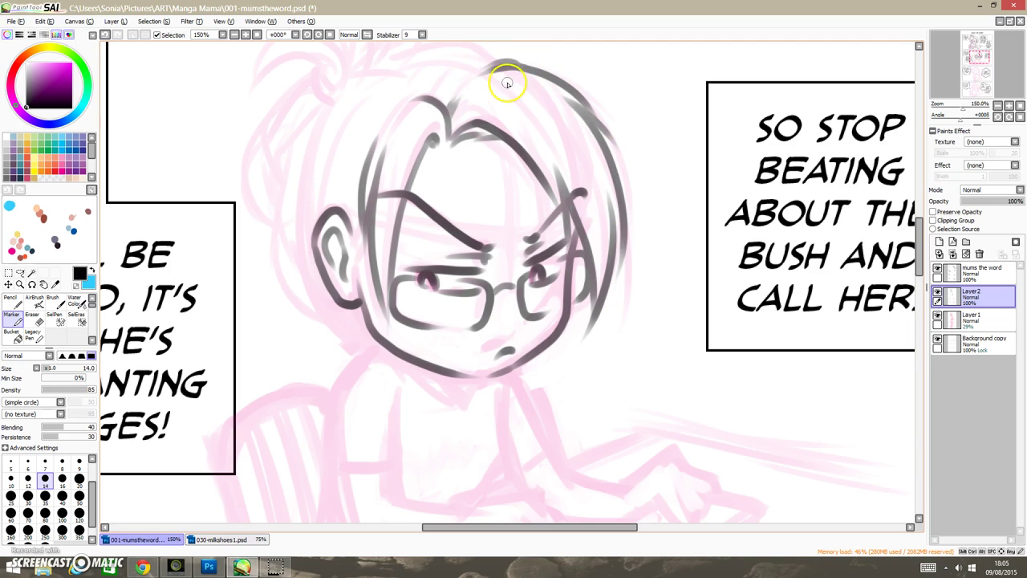
key("space")
left_click_drag(543, 161, 559, 213)
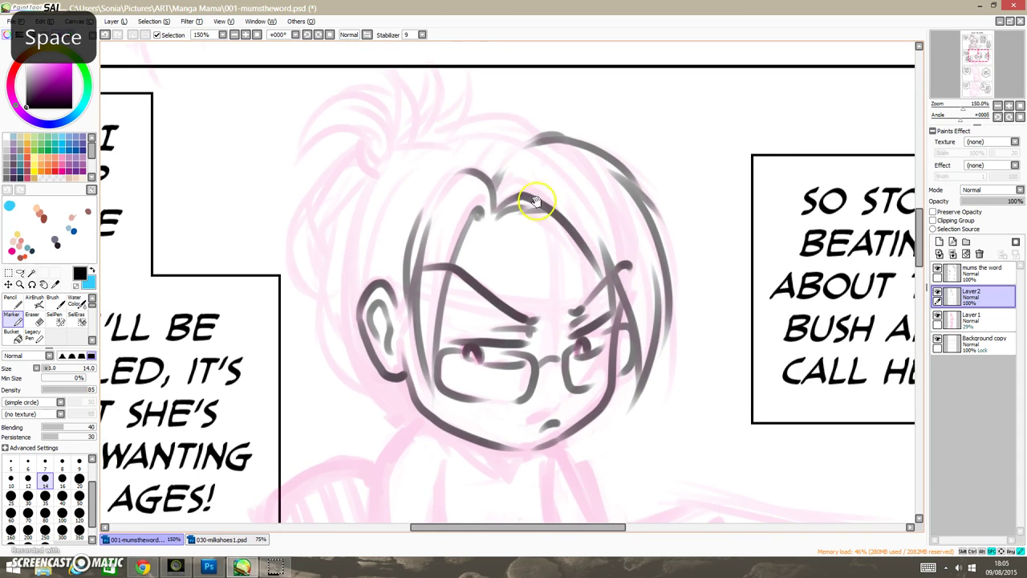
mouse_move(486, 169)
left_mouse_down()
mouse_move(449, 150)
mouse_move(391, 152)
left_mouse_up()
mouse_move(353, 183)
left_mouse_down()
mouse_move(376, 168)
mouse_move(332, 226)
mouse_move(321, 355)
mouse_move(356, 398)
left_mouse_up()
left_click_drag(342, 274, 365, 398)
mouse_move(353, 353)
left_mouse_down()
mouse_move(383, 398)
mouse_move(422, 412)
left_mouse_up()
mouse_move(399, 298)
left_mouse_down()
mouse_move(378, 218)
mouse_move(383, 227)
left_mouse_up()
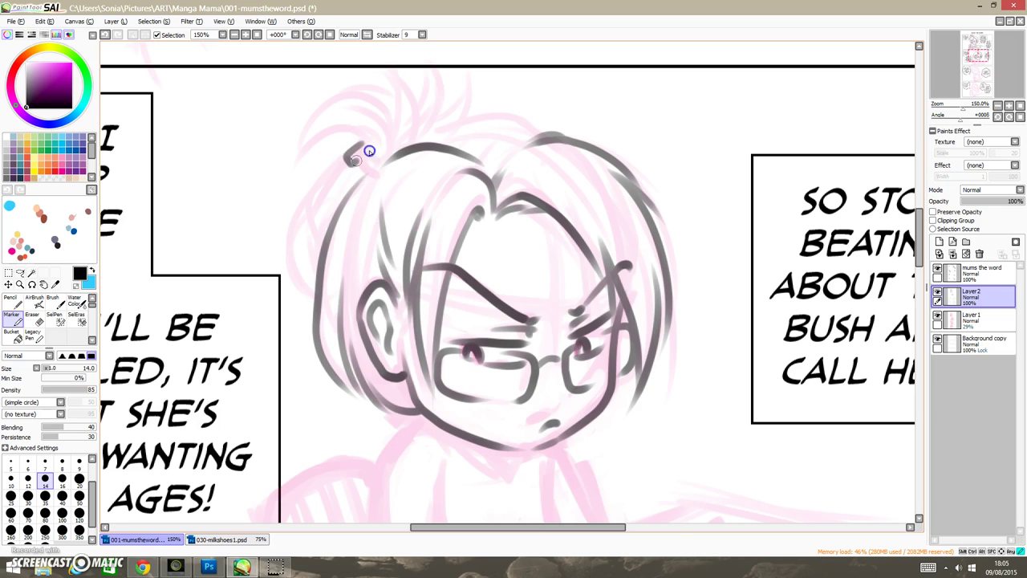
Ink the hair tie, the hanging ponytail, the loose strands sticking up from it, and the top hairline of the head.
mouse_move(363, 170)
left_mouse_down()
mouse_move(330, 176)
mouse_move(346, 159)
mouse_move(300, 208)
mouse_move(310, 292)
left_mouse_up()
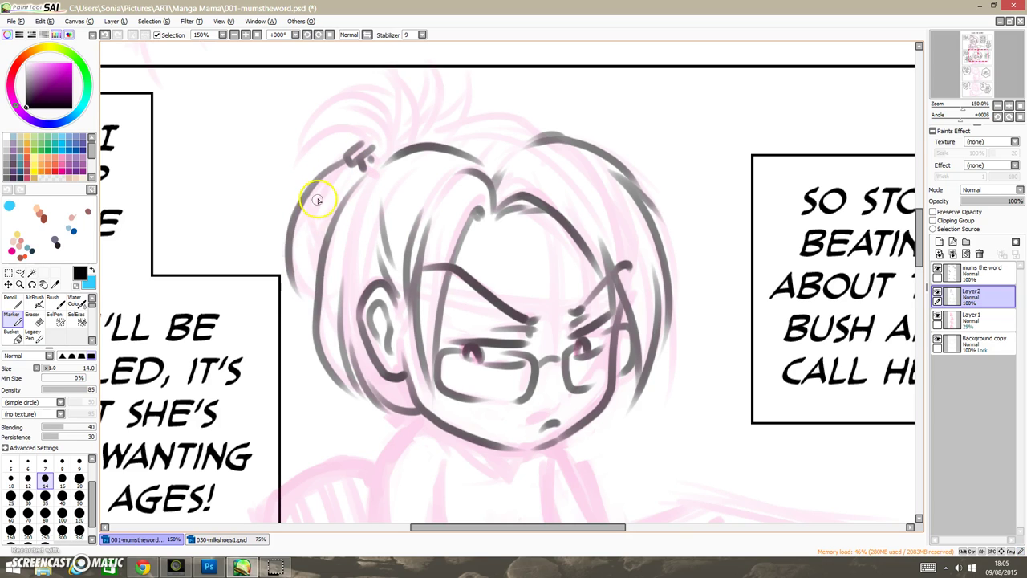
left_click_drag(317, 200, 315, 289)
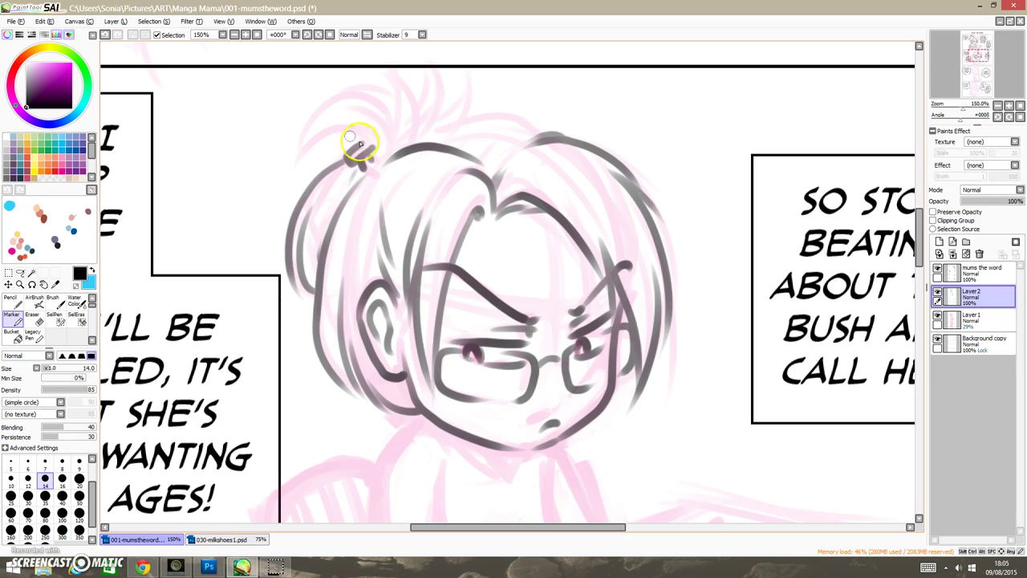
mouse_move(364, 135)
left_mouse_down()
mouse_move(323, 132)
mouse_move(317, 145)
mouse_move(326, 116)
mouse_move(392, 129)
left_mouse_up()
mouse_move(382, 86)
left_mouse_down()
mouse_move(384, 139)
mouse_move(390, 96)
mouse_move(396, 130)
left_mouse_up()
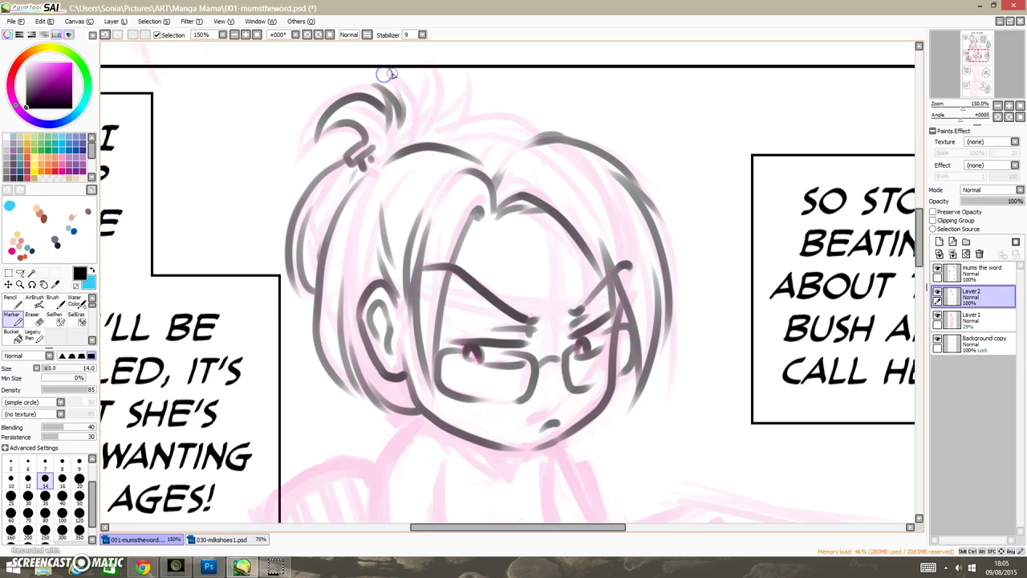
left_click_drag(383, 74, 419, 131)
left_click_drag(450, 73, 452, 137)
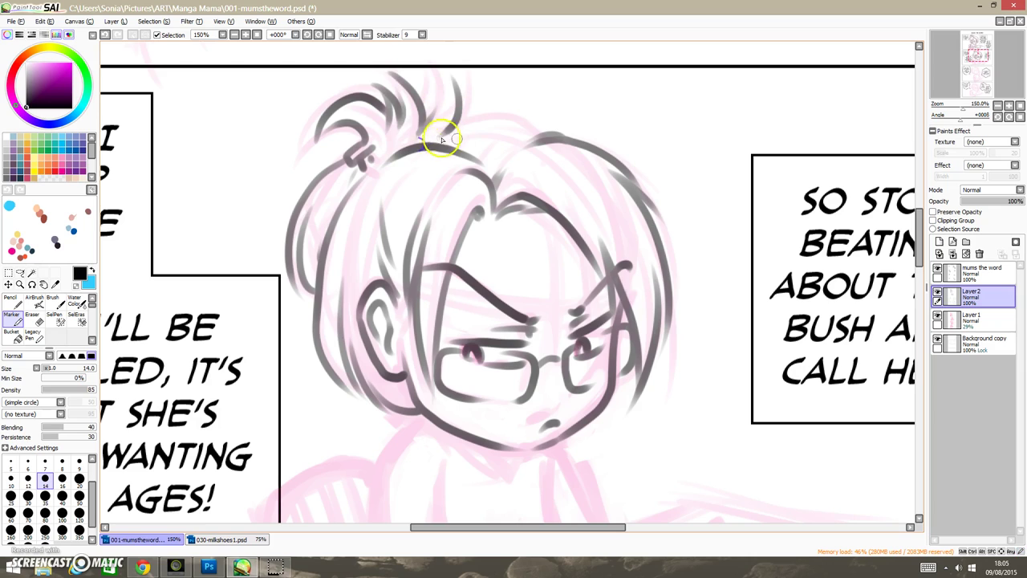
left_click_drag(537, 134, 387, 154)
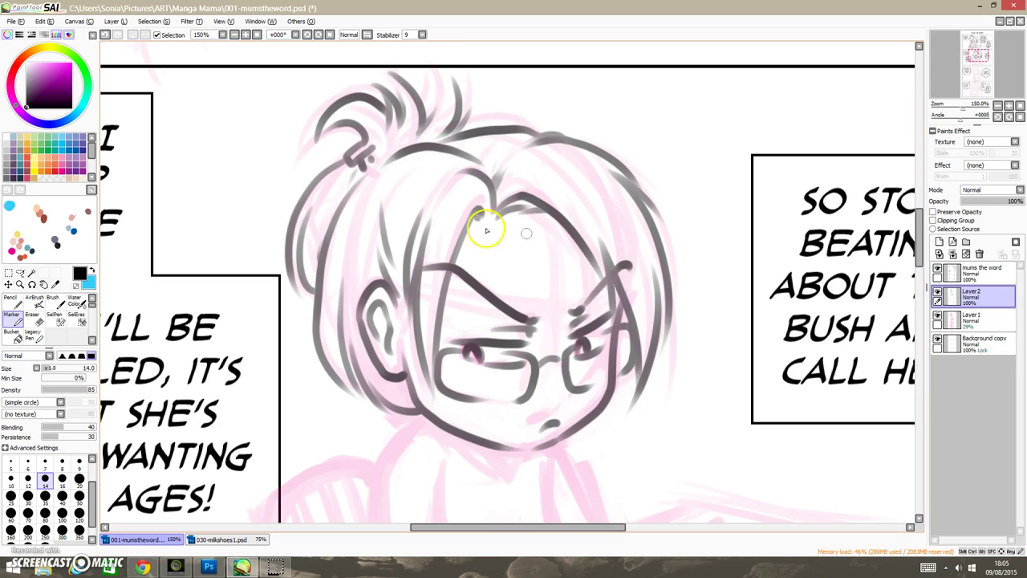
Ink the T-shirt's V-neck, shoulders, short sleeves and torso sides, plus a short line below the near sleeve.
key("space")
left_click_drag(601, 338, 571, 215)
left_click_drag(560, 354, 552, 275)
mouse_move(444, 249)
left_mouse_down()
mouse_move(471, 275)
mouse_move(491, 252)
left_mouse_up()
mouse_move(394, 211)
left_mouse_down()
mouse_move(371, 219)
mouse_move(347, 257)
mouse_move(346, 352)
mouse_move(398, 340)
left_mouse_up()
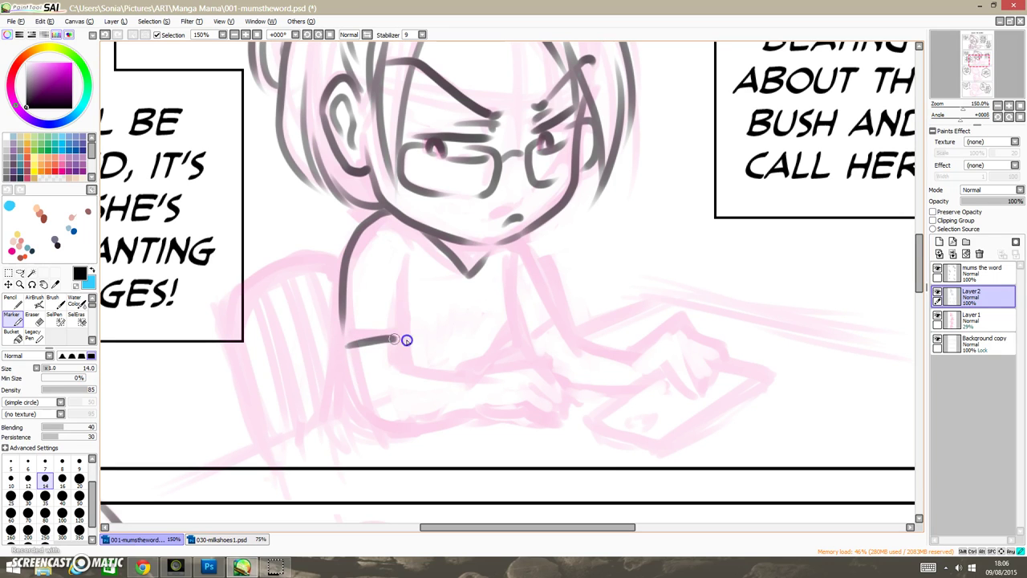
left_click_drag(409, 263, 413, 338)
mouse_move(542, 260)
left_mouse_down()
mouse_move(557, 307)
mouse_move(531, 325)
left_mouse_up()
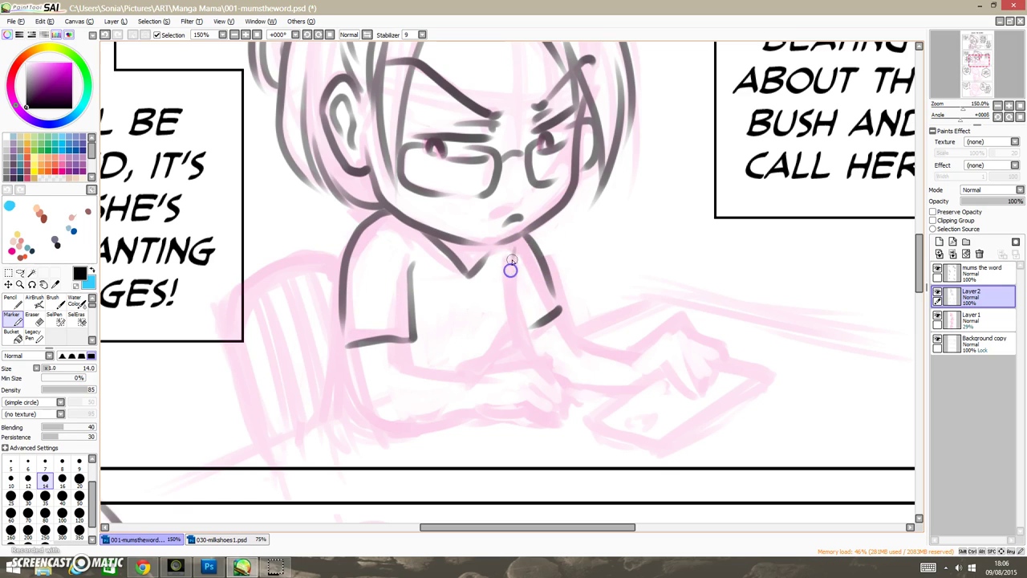
left_click_drag(487, 365, 476, 362)
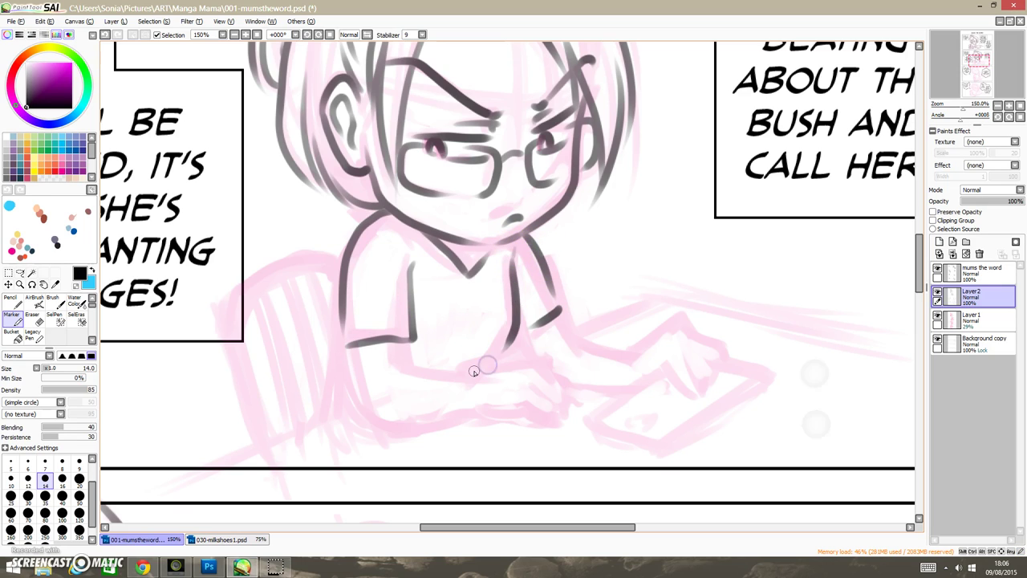
left_click_drag(399, 341, 406, 366)
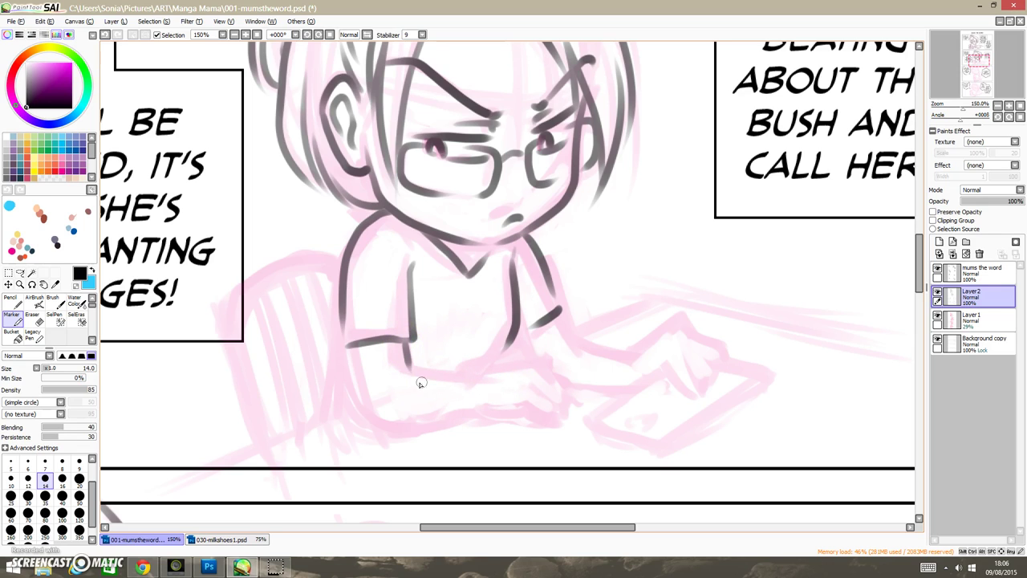
Ink both forearms and hands with their finger lines, plus the line of the back behind the near arm.
left_click_drag(404, 367, 568, 386)
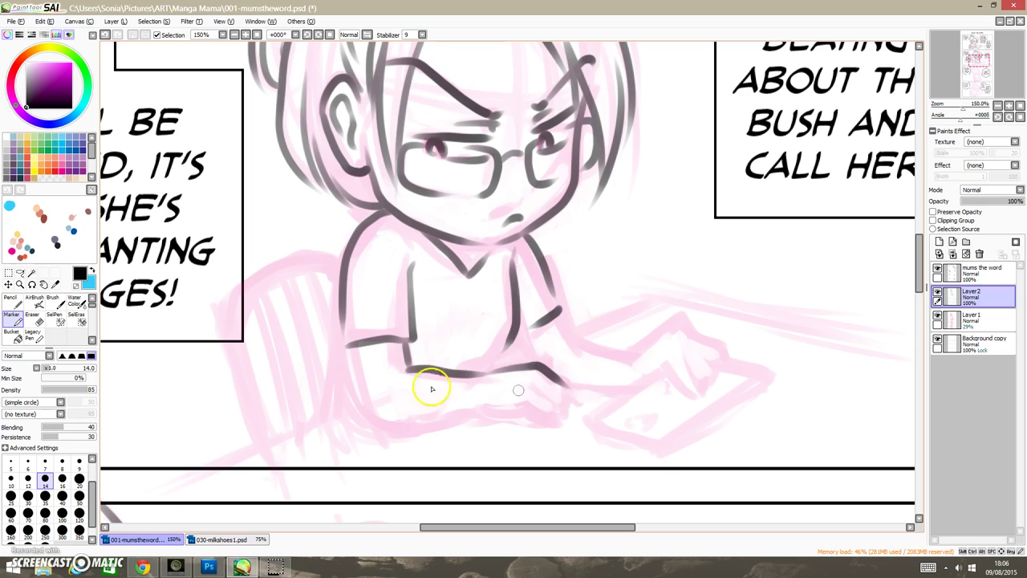
mouse_move(354, 346)
left_mouse_down()
mouse_move(392, 434)
mouse_move(485, 410)
mouse_move(563, 417)
mouse_move(543, 390)
mouse_move(556, 403)
left_mouse_up()
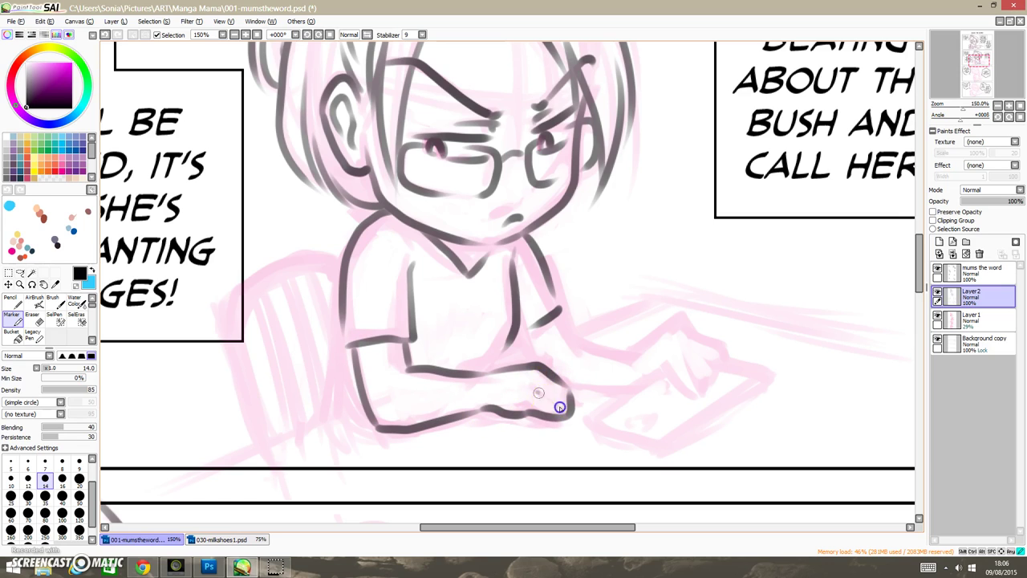
left_click_drag(341, 283, 321, 417)
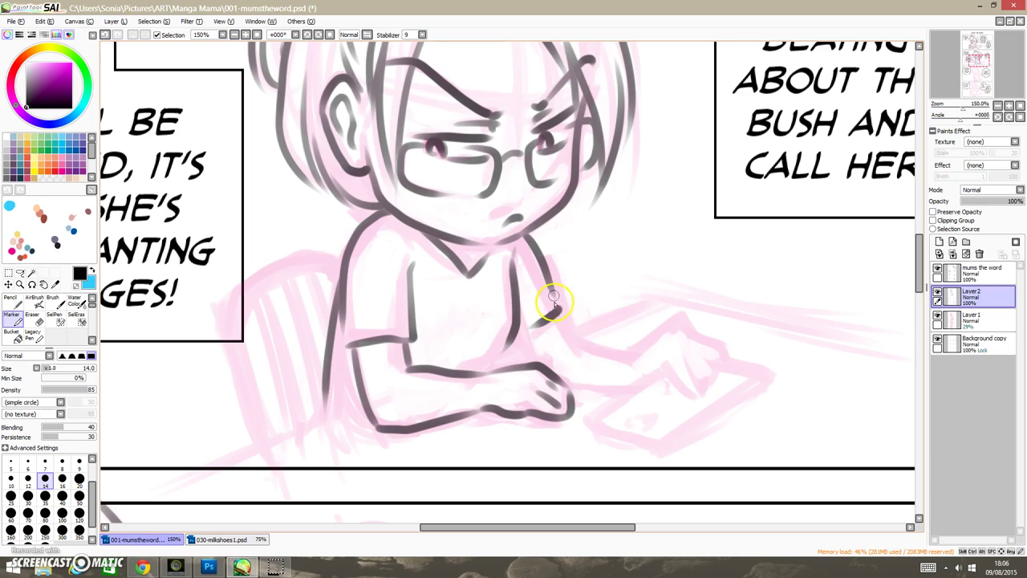
mouse_move(560, 308)
left_mouse_down()
mouse_move(566, 333)
mouse_move(624, 347)
left_mouse_up()
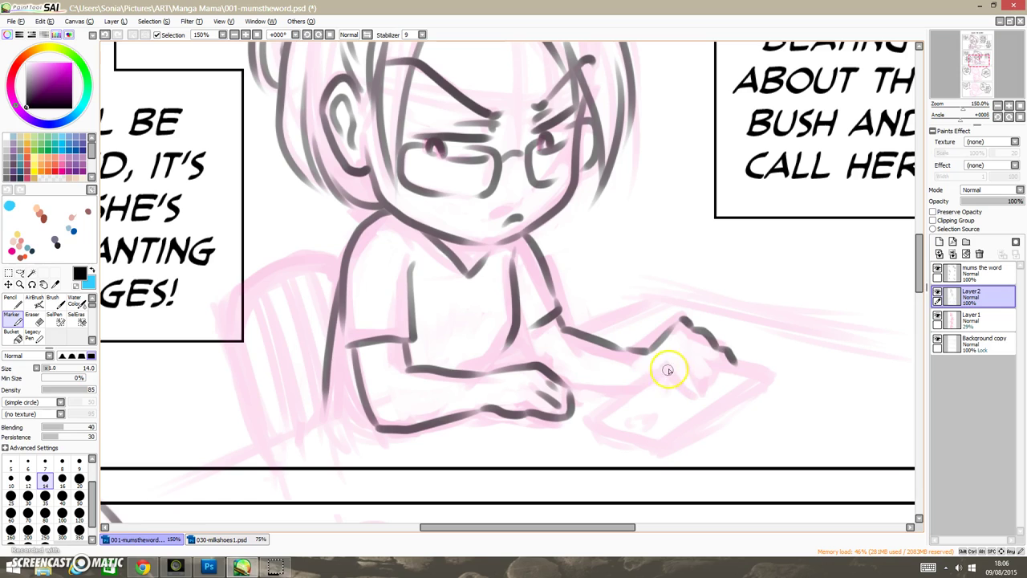
left_click_drag(677, 355, 688, 382)
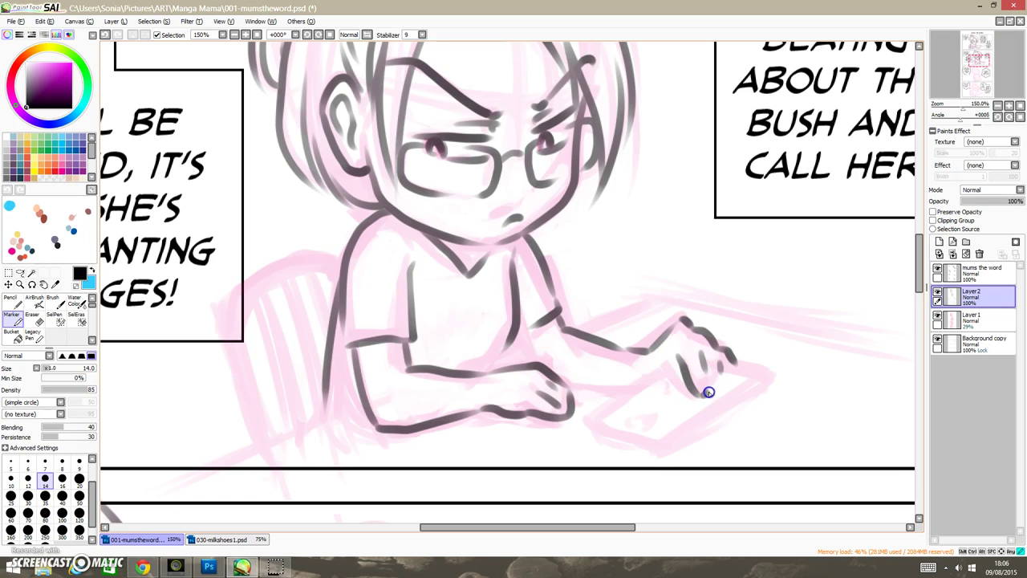
left_click_drag(550, 390, 634, 390)
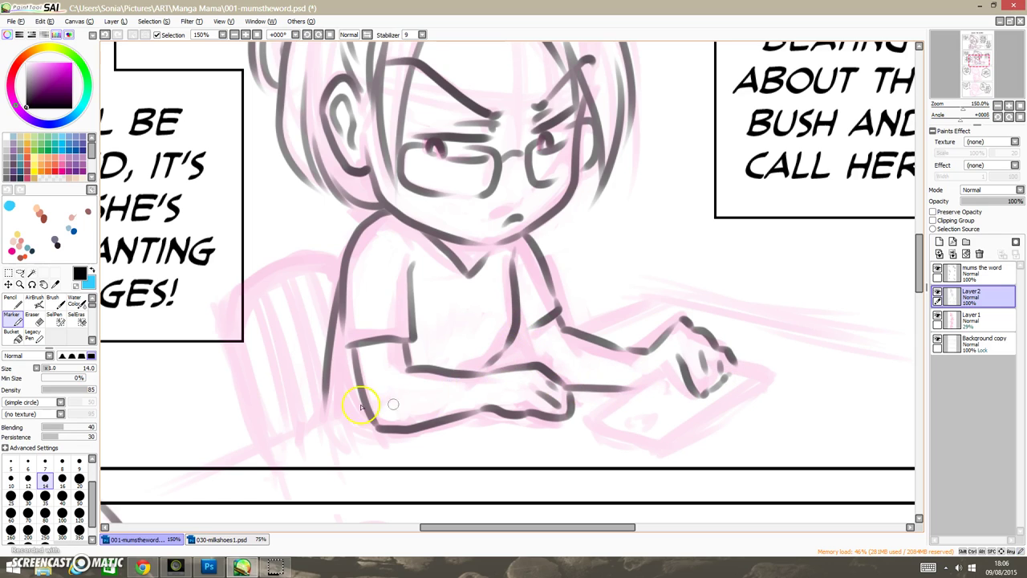
Ink the chair back behind the woman: its curved outer and inner frame and the vertical slats between.
left_click_drag(228, 315, 252, 431)
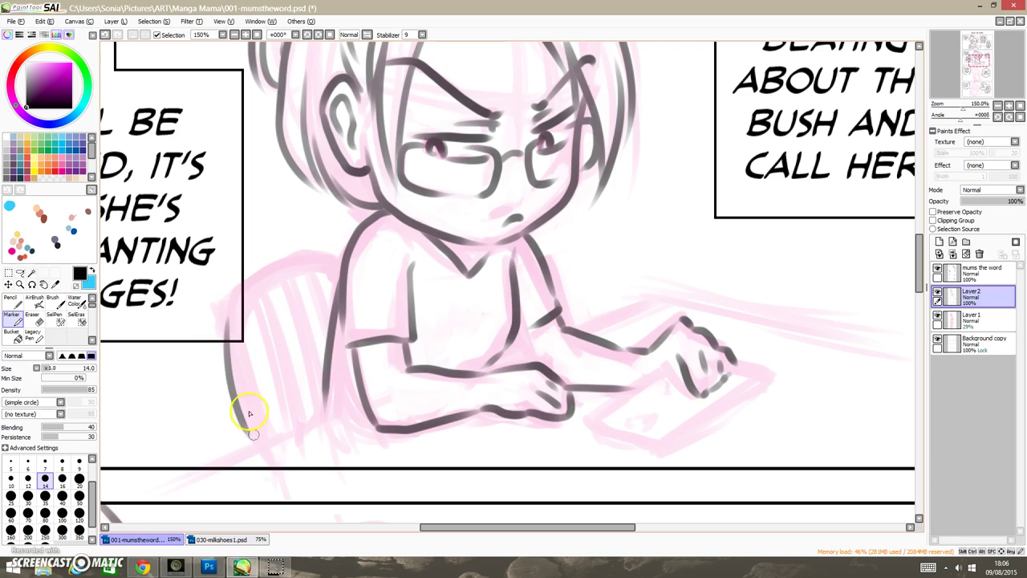
mouse_move(327, 279)
left_mouse_down()
mouse_move(281, 284)
mouse_move(280, 450)
left_mouse_up()
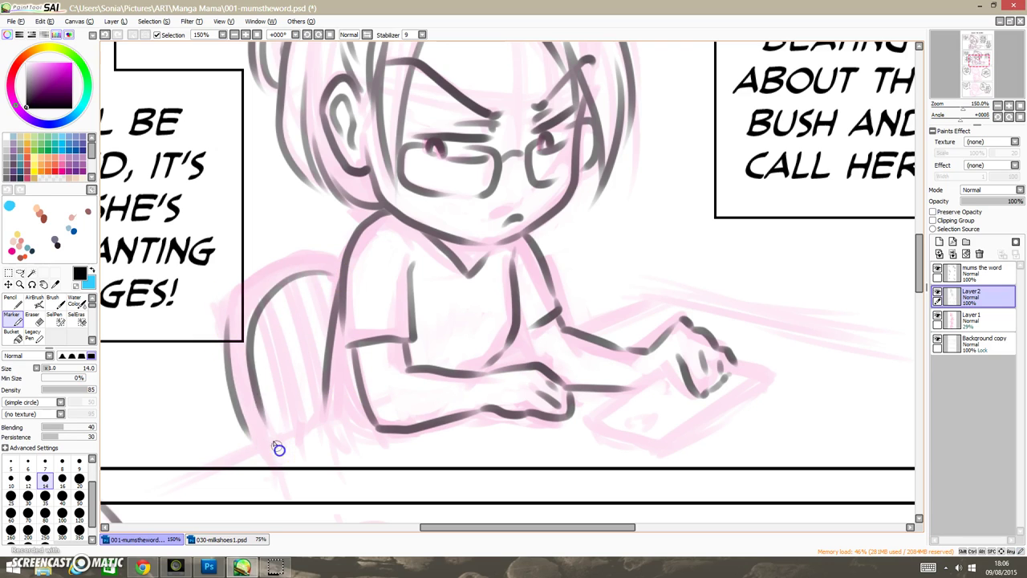
left_click_drag(220, 344, 246, 441)
left_click_drag(242, 292, 308, 258)
mouse_move(259, 327)
left_mouse_down()
mouse_move(292, 444)
mouse_move(267, 301)
mouse_move(298, 412)
left_mouse_up()
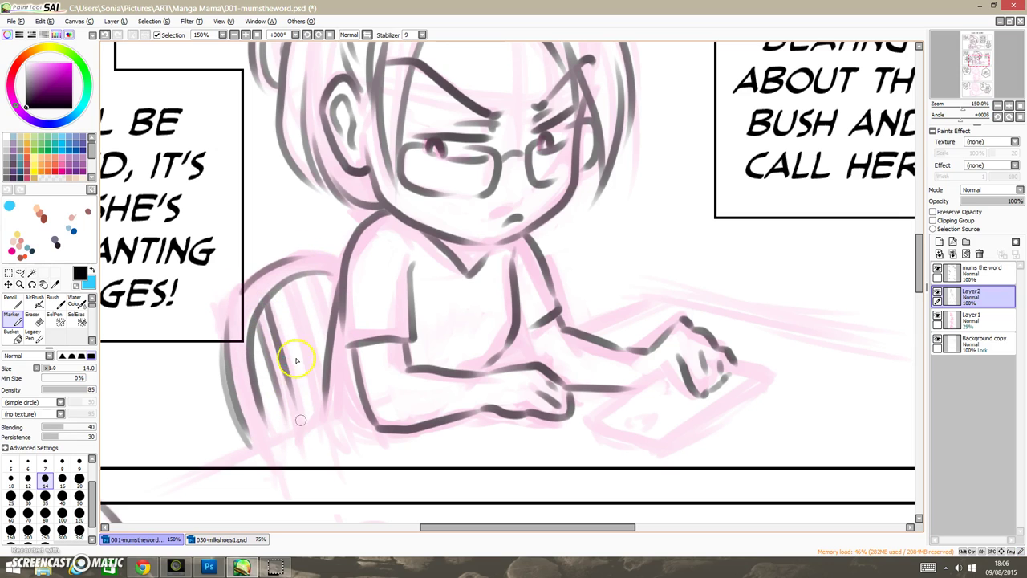
mouse_move(282, 287)
left_mouse_down()
mouse_move(297, 341)
mouse_move(295, 278)
mouse_move(324, 365)
left_mouse_up()
mouse_move(320, 293)
left_mouse_down()
mouse_move(327, 313)
mouse_move(335, 295)
left_mouse_up()
left_click_drag(324, 256, 343, 260)
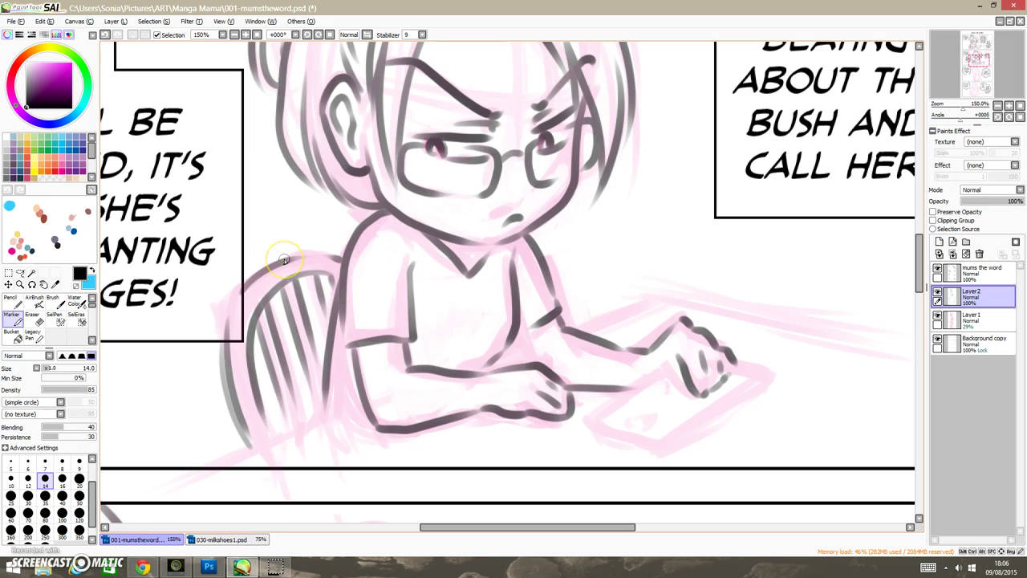
Ink the table edges on both sides of the woman, the short line above her near forearm, and the phone under her far hand.
left_click_drag(363, 411, 234, 461)
mouse_move(405, 371)
left_mouse_down()
mouse_move(455, 378)
mouse_move(510, 355)
left_mouse_up()
mouse_move(572, 329)
left_mouse_down()
mouse_move(654, 300)
mouse_move(643, 298)
mouse_move(905, 347)
left_mouse_up()
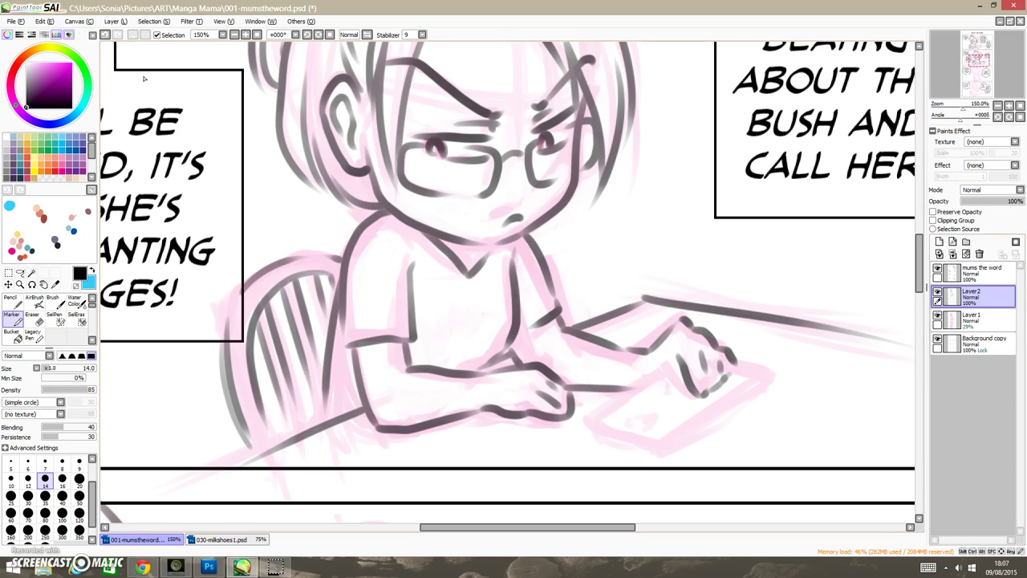
key("ctrl+z")
left_click_drag(644, 298, 899, 341)
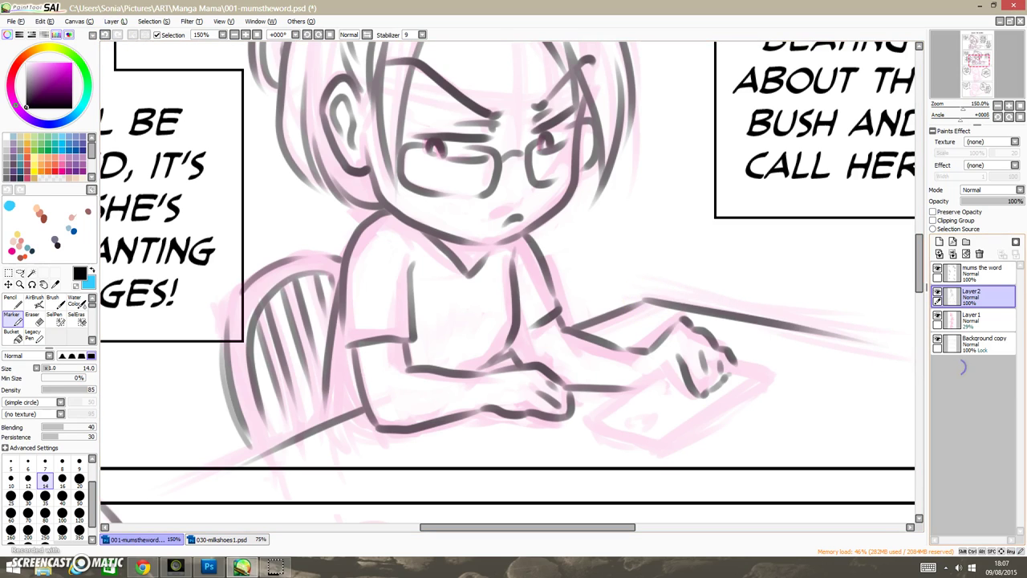
mouse_move(656, 378)
left_mouse_down()
mouse_move(604, 415)
mouse_move(663, 441)
mouse_move(745, 386)
mouse_move(664, 431)
mouse_move(612, 413)
left_mouse_up()
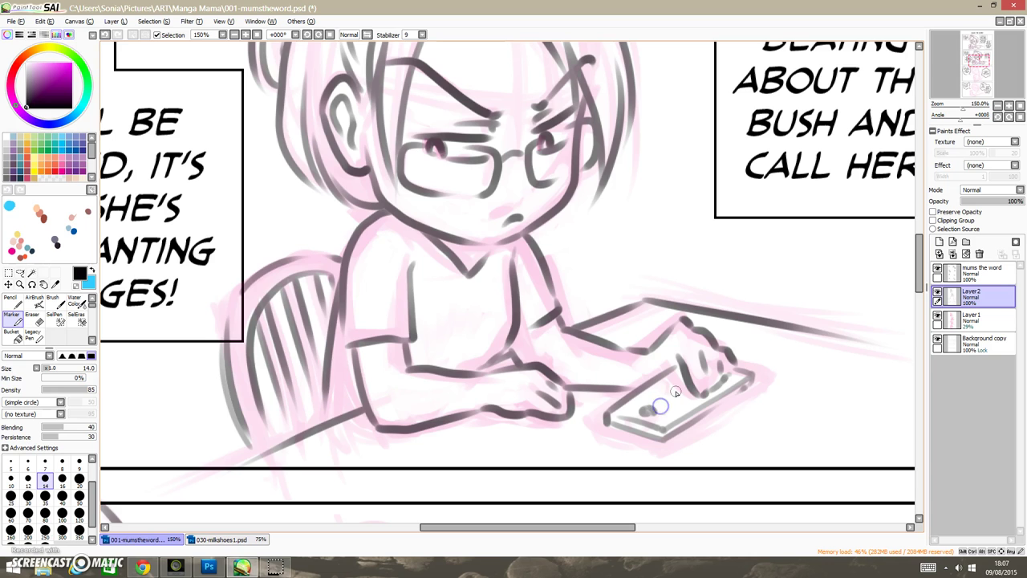
Hide the pink sketch on Layer1 and check the inked line art of the panel at 75% zoom.
left_click(234, 34)
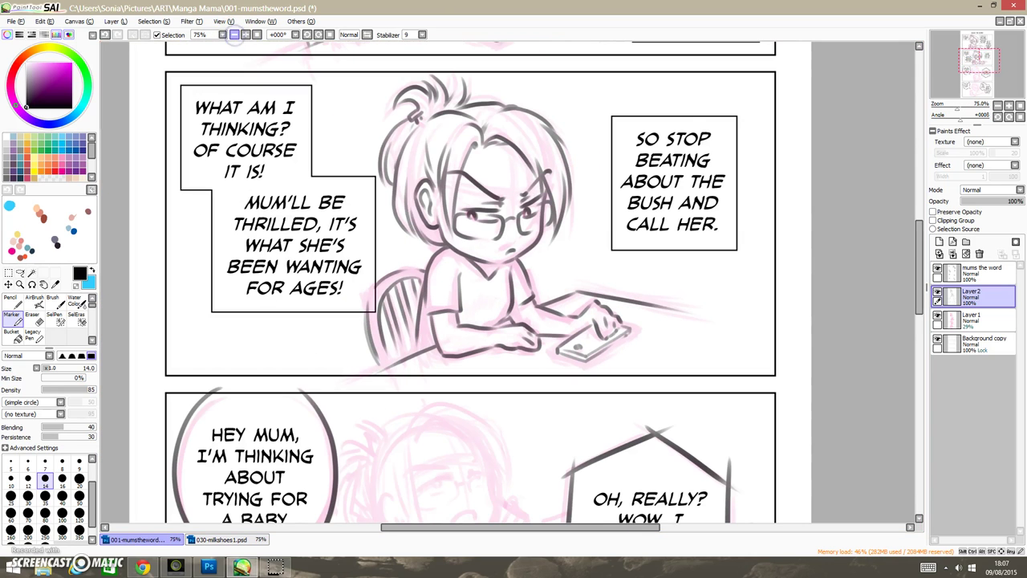
left_click_drag(918, 261, 916, 234)
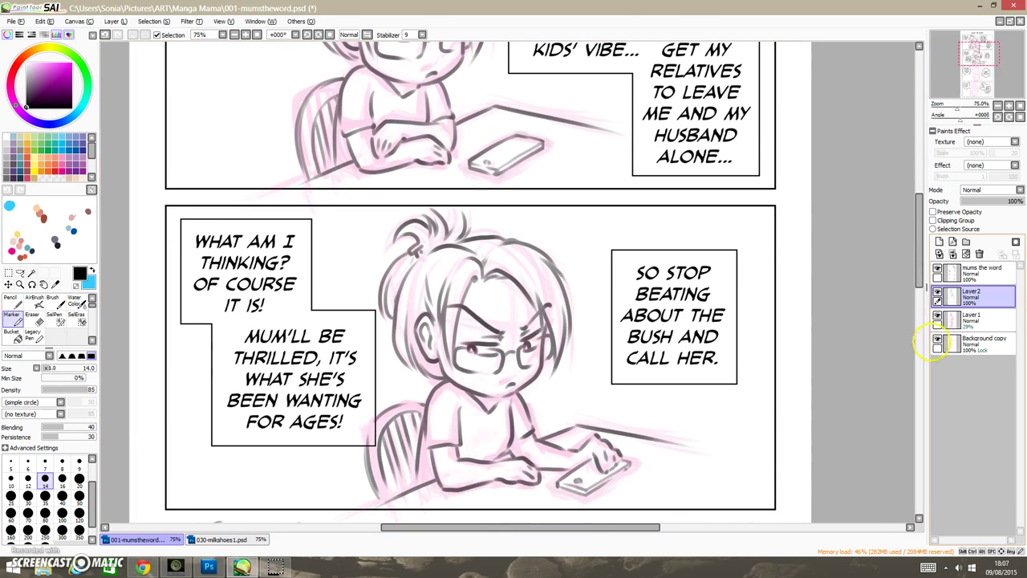
left_click(937, 315)
mouse_move(917, 270)
left_mouse_down()
mouse_move(919, 286)
mouse_move(916, 260)
mouse_move(918, 294)
mouse_move(918, 282)
left_mouse_up()
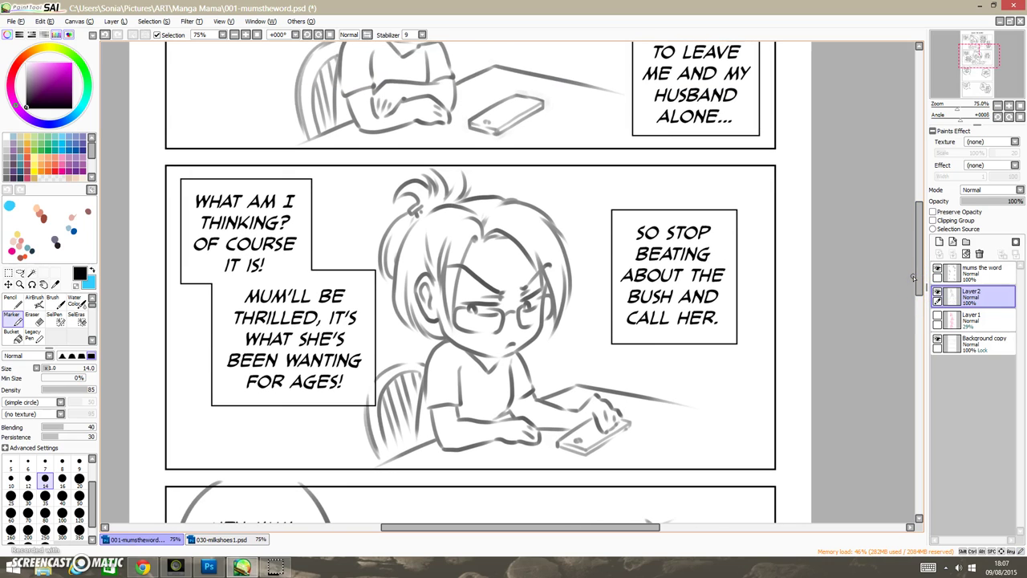